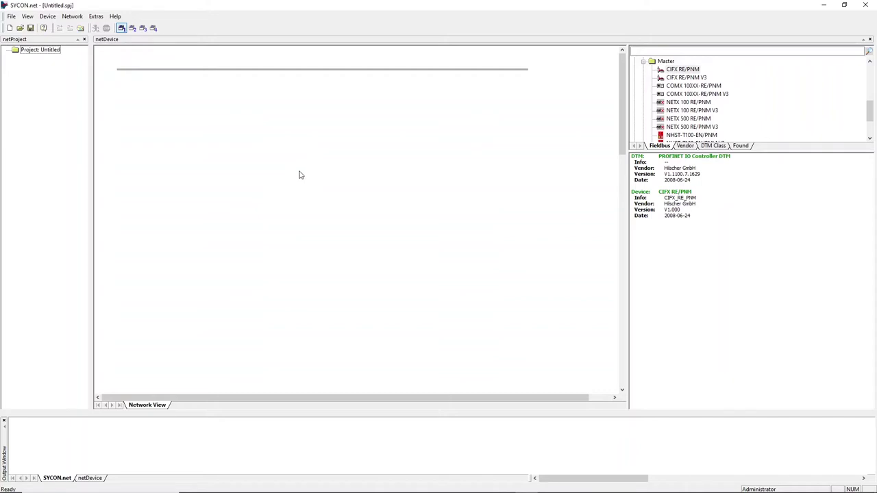
Add the CIFX RE/PNM PROFINET IO master to the empty bus line in the network view
click(698, 70)
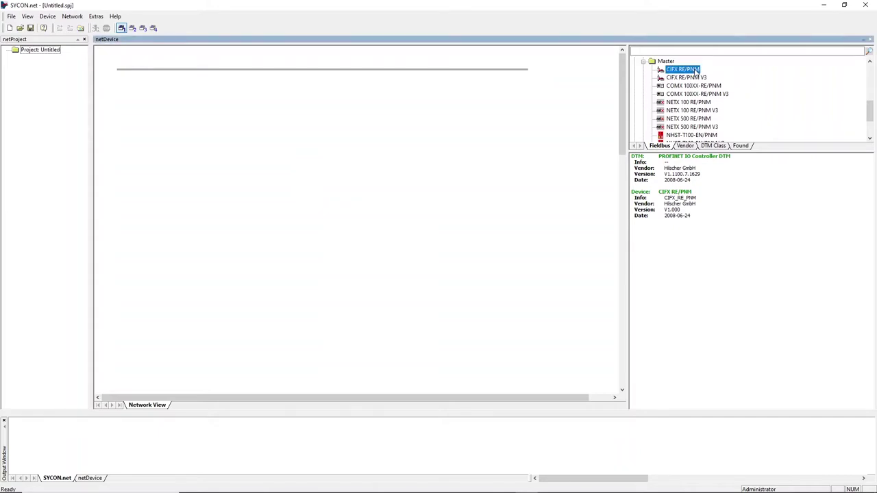
drag(698, 71, 187, 76)
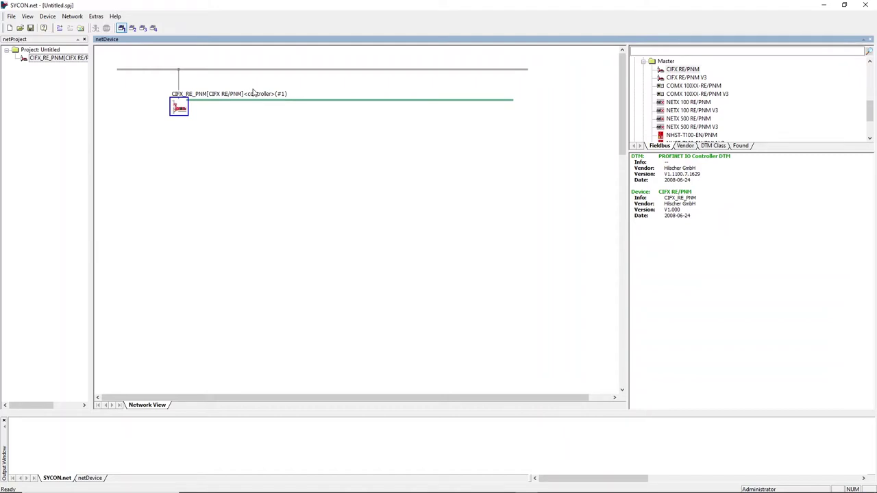
Import the PROFINET GSDML file GSDML-V2.35-HILSCHER-NETFIELD-20190924.xml from the Desktop and reload the device catalog
click(72, 17)
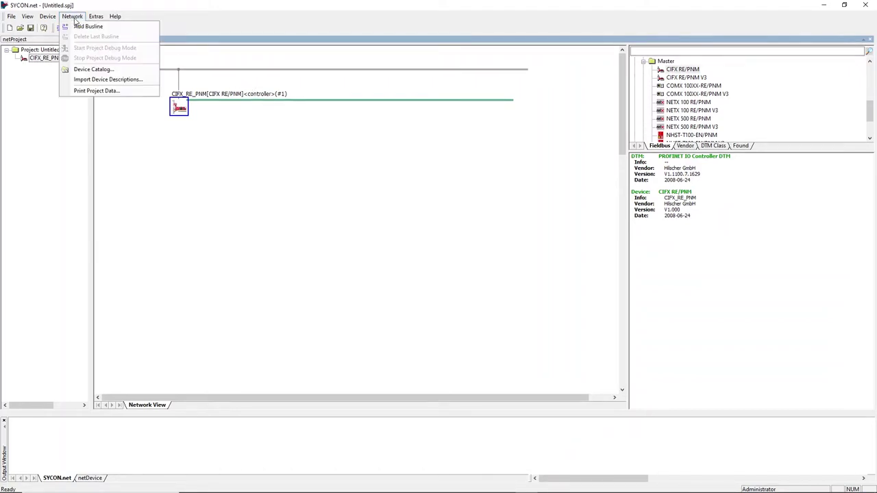
click(98, 81)
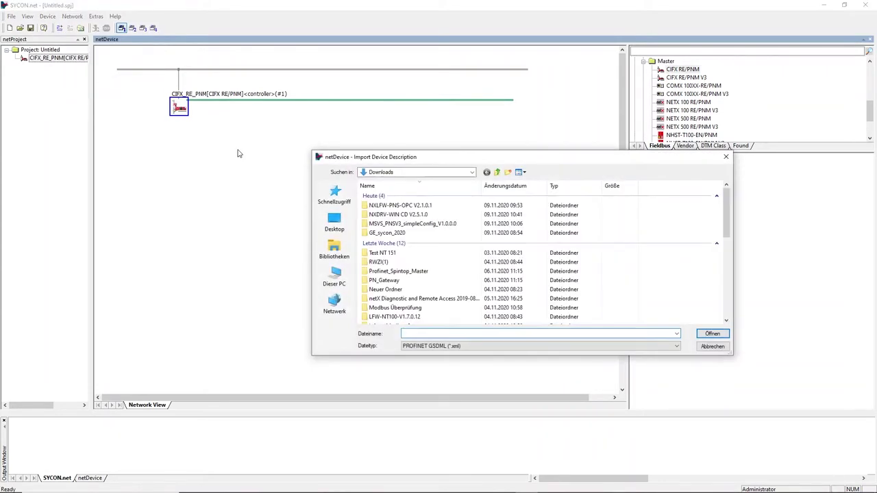
click(411, 350)
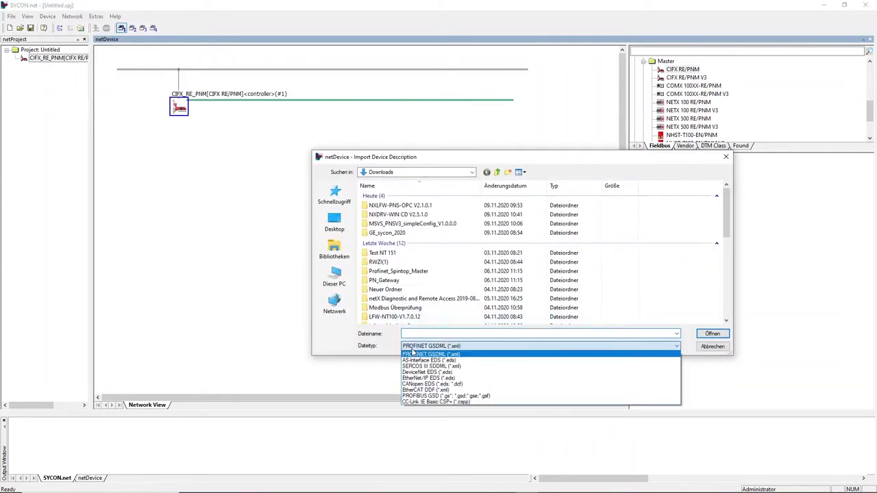
click(423, 357)
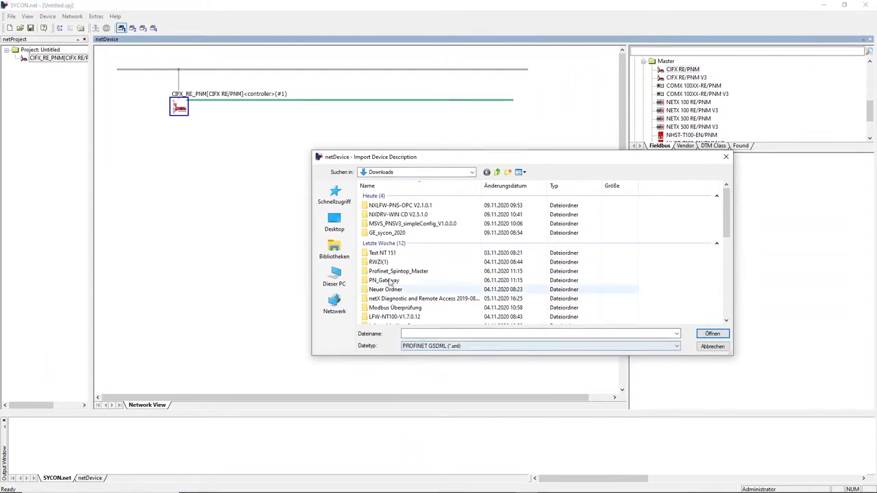
click(334, 222)
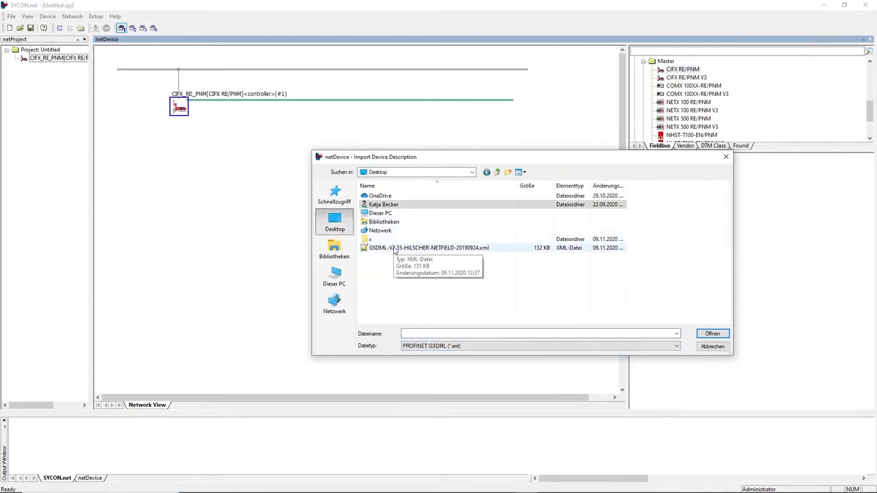
double_click(445, 248)
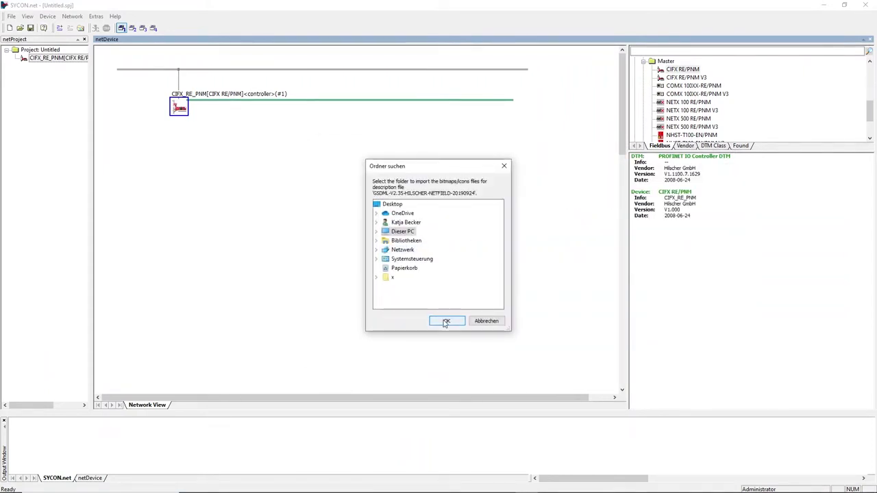
click(445, 321)
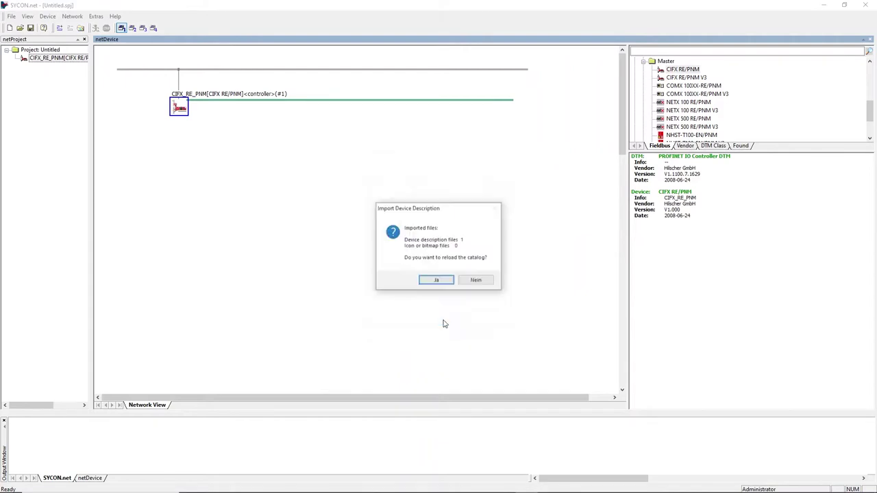
click(438, 281)
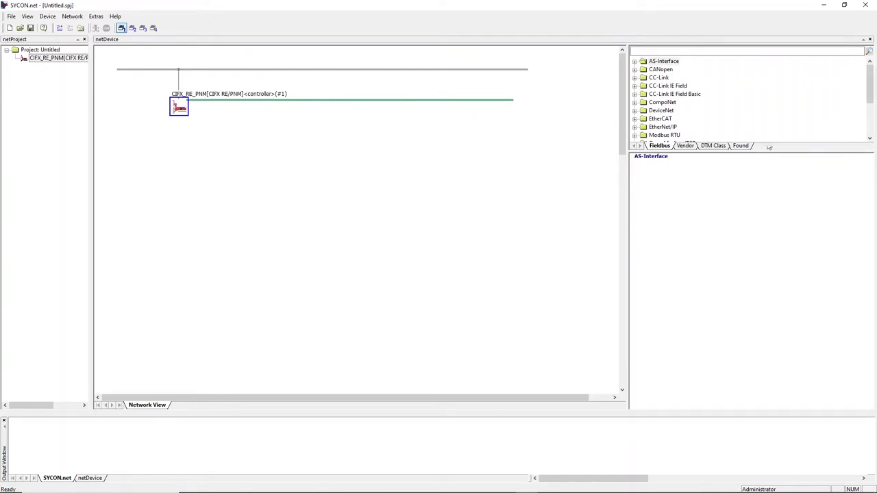
Add the netFIELD device from the PROFINET IO slaves to the controller's bus line
drag(869, 85, 873, 114)
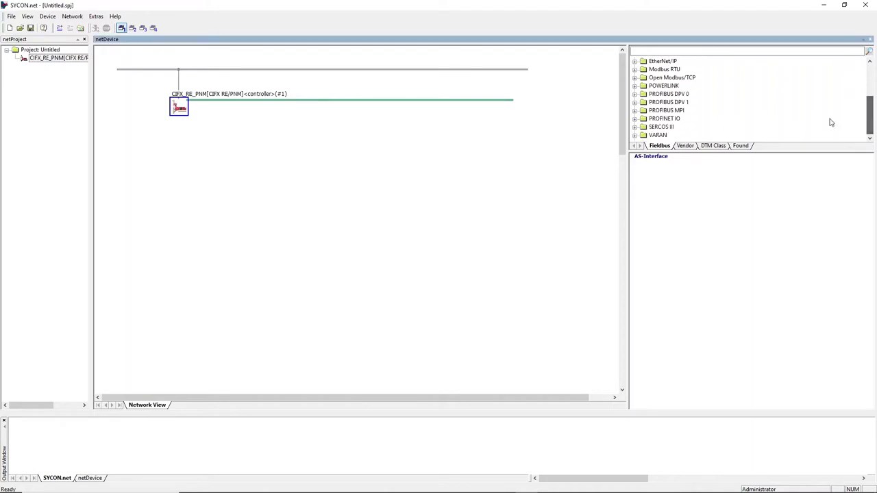
click(636, 119)
double_click(650, 135)
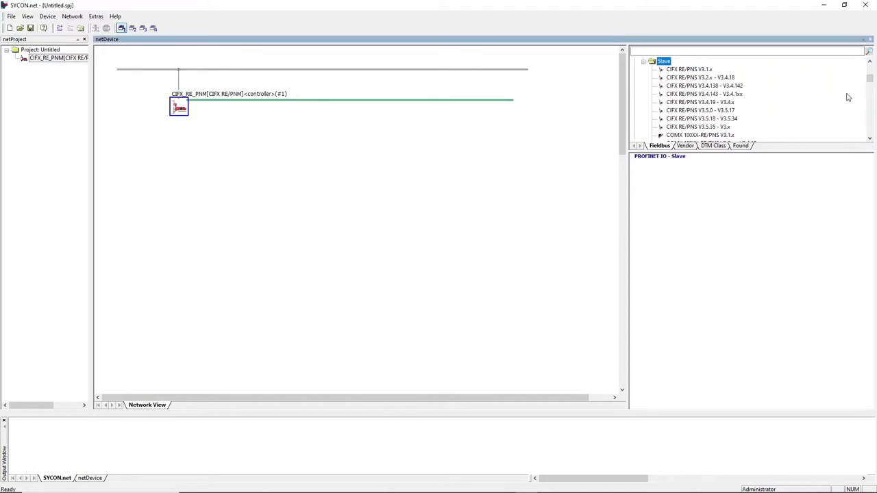
drag(869, 83, 870, 93)
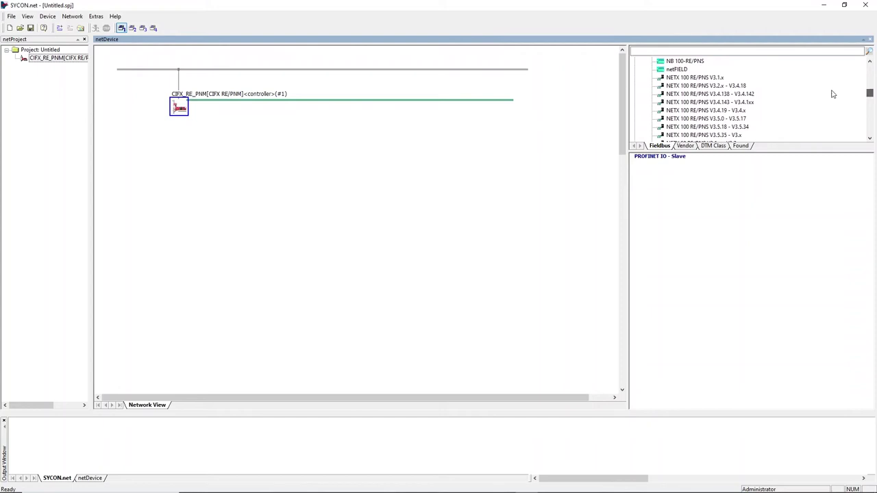
click(675, 70)
drag(674, 74, 232, 104)
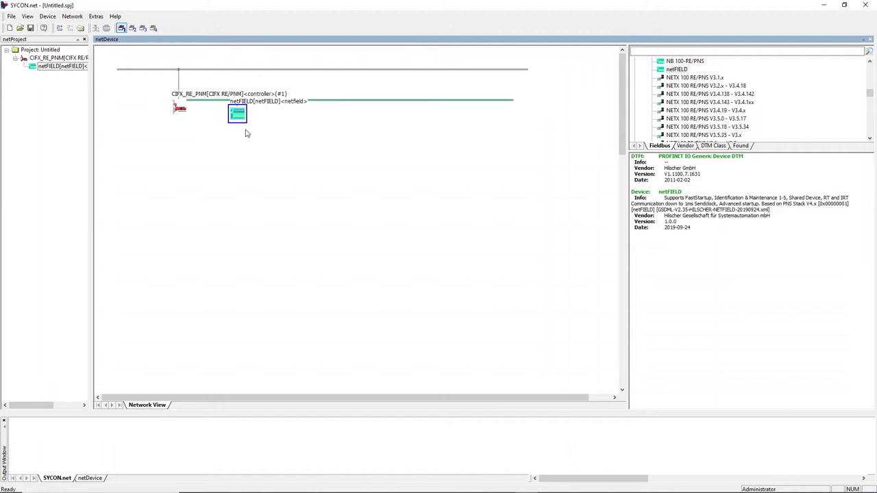
Open the netFIELD device's module configuration and add the 8 Port IO-Link Master module in slot 1
right_click(245, 121)
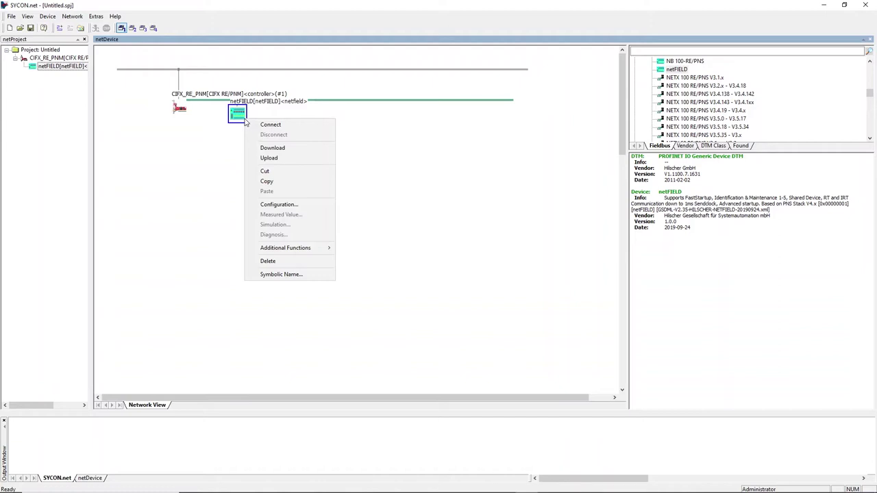
click(275, 208)
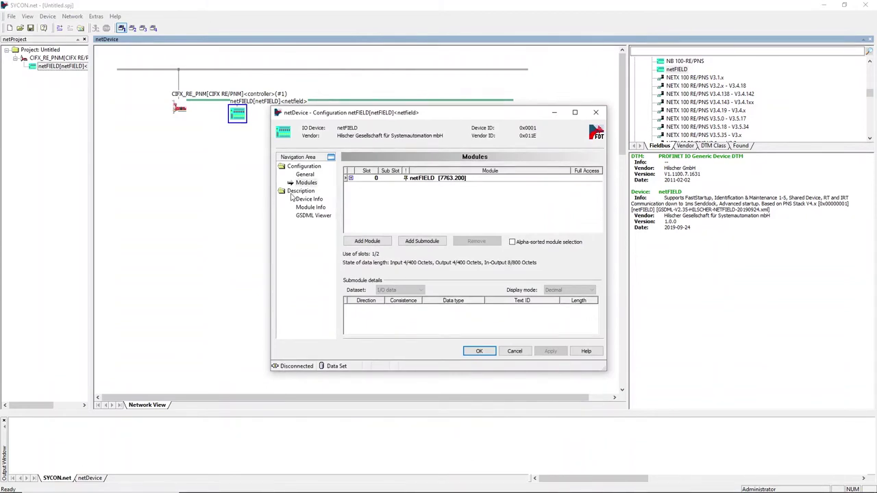
click(306, 183)
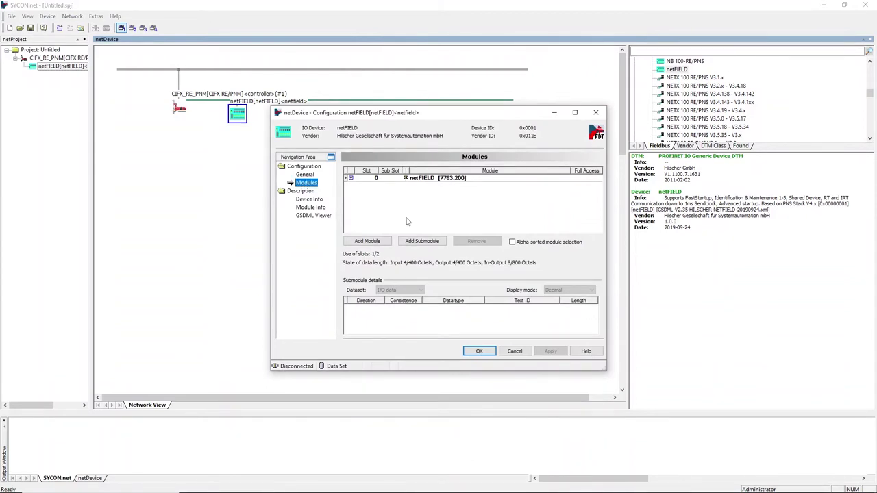
click(368, 243)
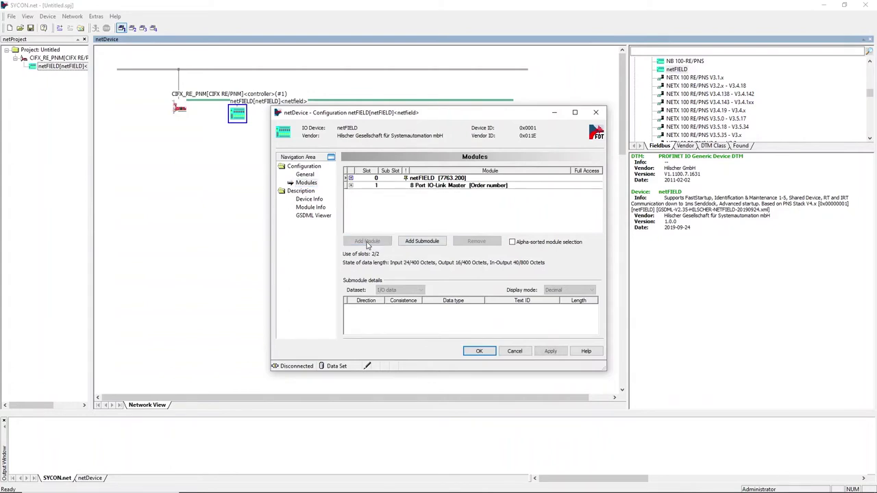
click(450, 189)
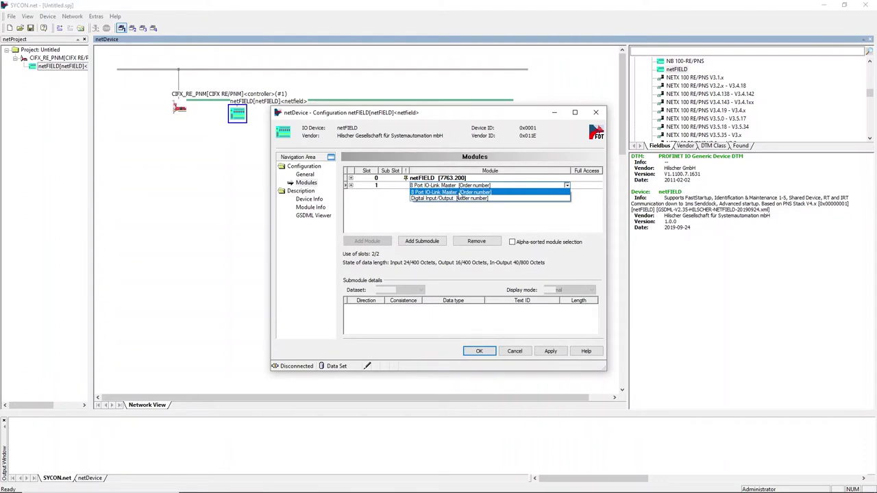
click(445, 194)
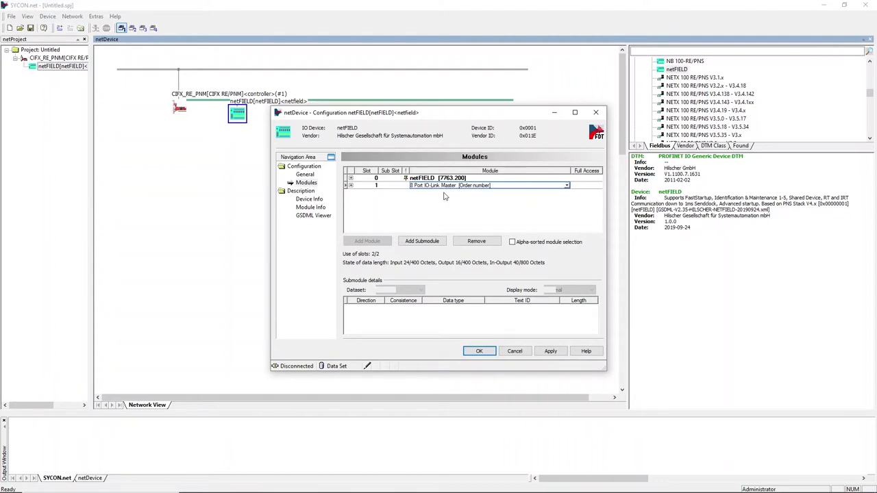
Set sub slot 2 of the 8 Port IO-Link Master to IO-Link display IFM E30391 and accept the configuration
click(351, 185)
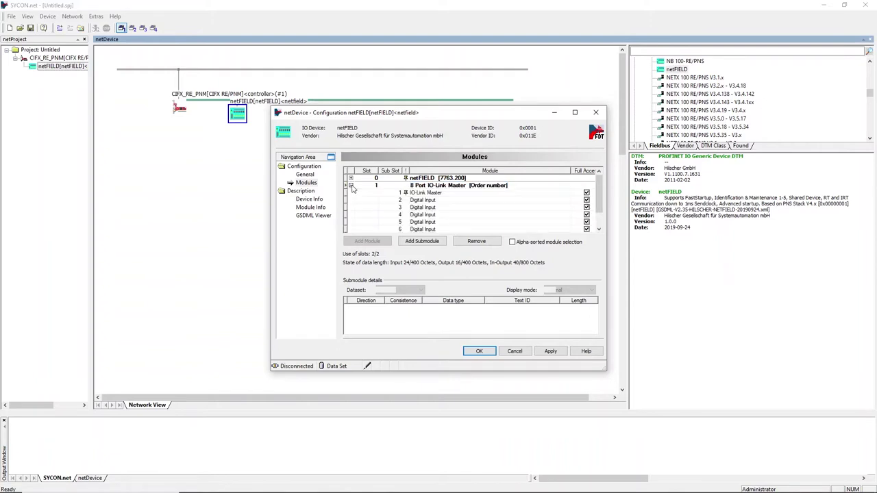
click(442, 201)
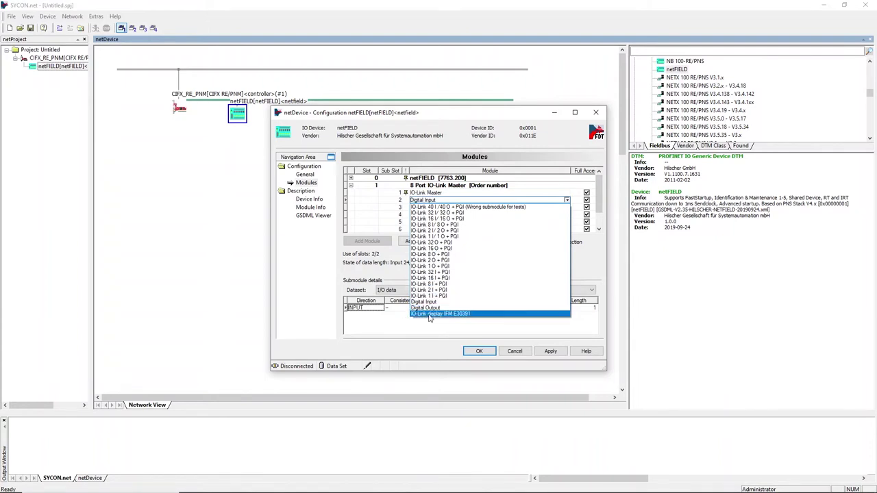
click(450, 316)
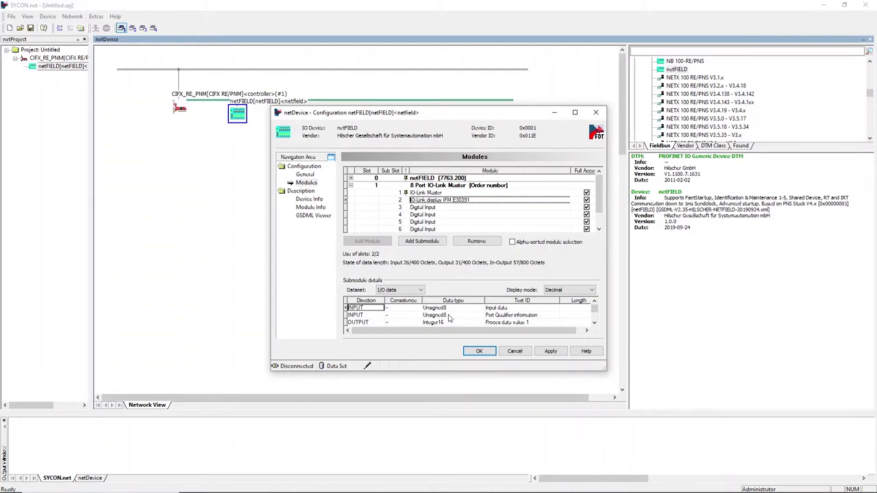
click(482, 351)
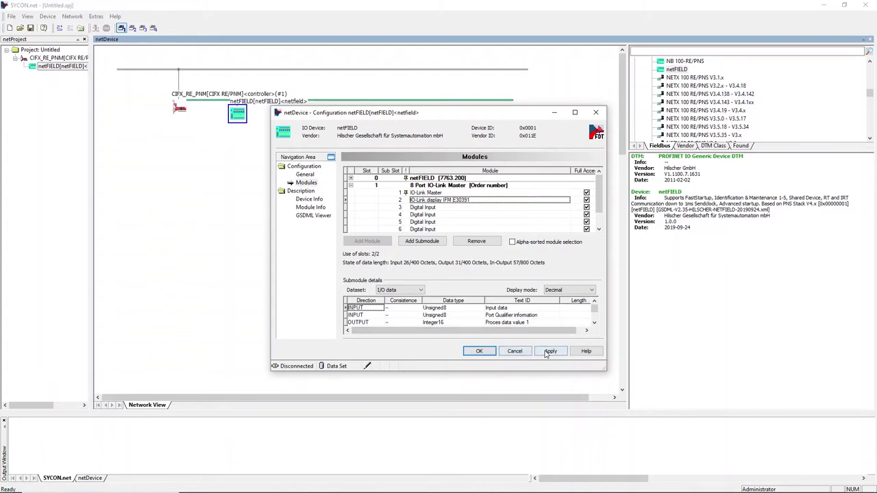
click(483, 352)
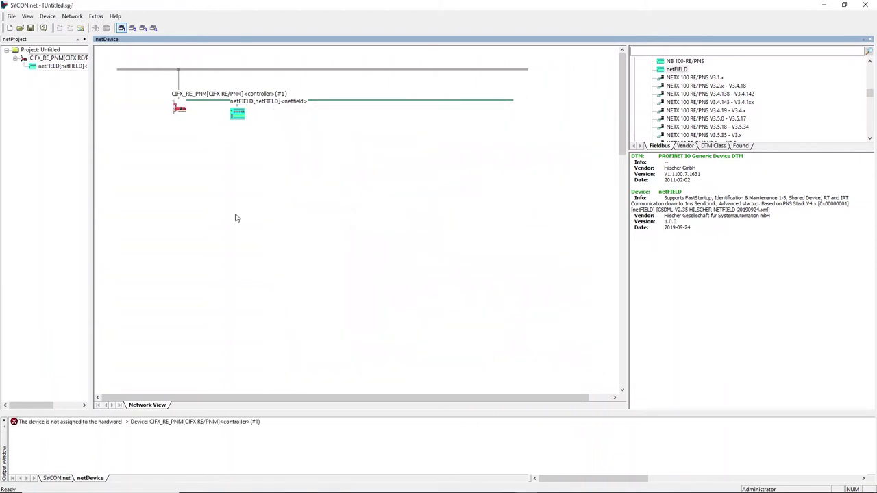
Open the CIFX RE/PNM controller's configuration and assign it to the CIFX 50-RE hardware, listing suitable devices only
right_click(178, 110)
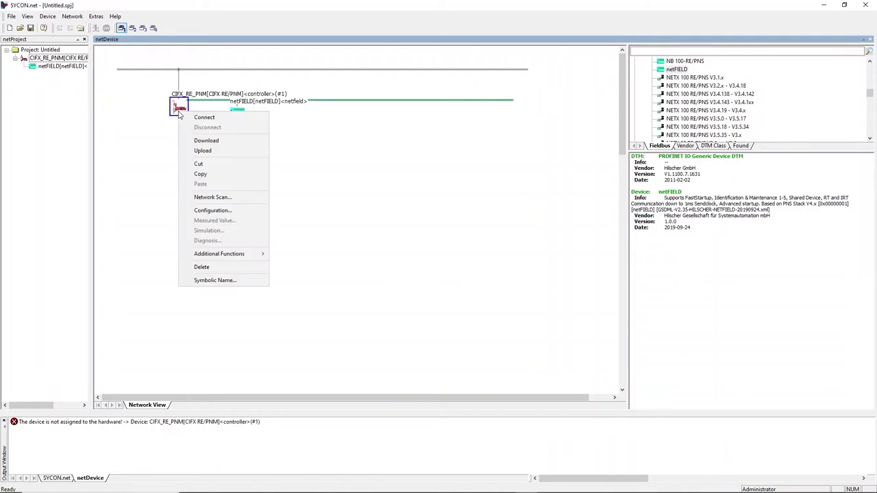
click(219, 212)
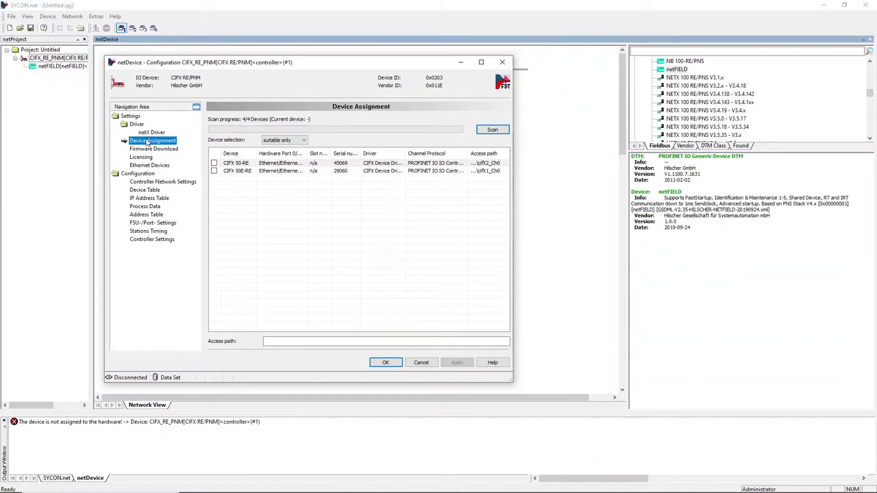
click(299, 141)
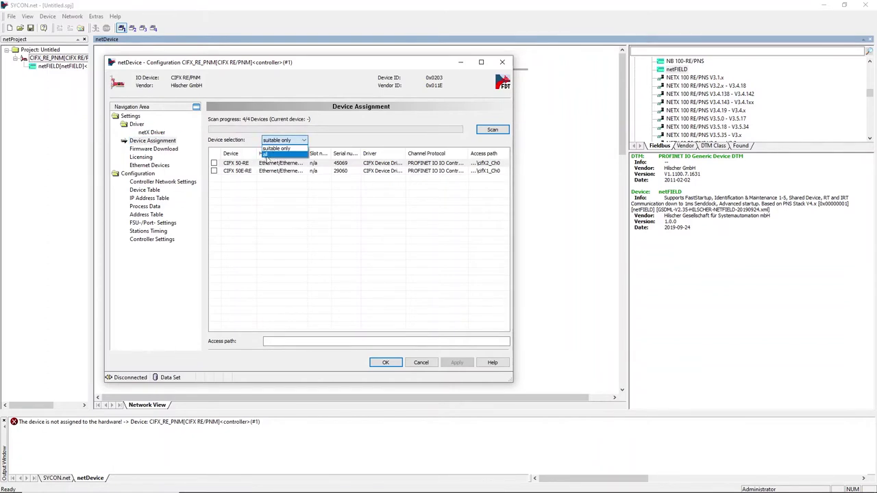
click(312, 147)
click(214, 163)
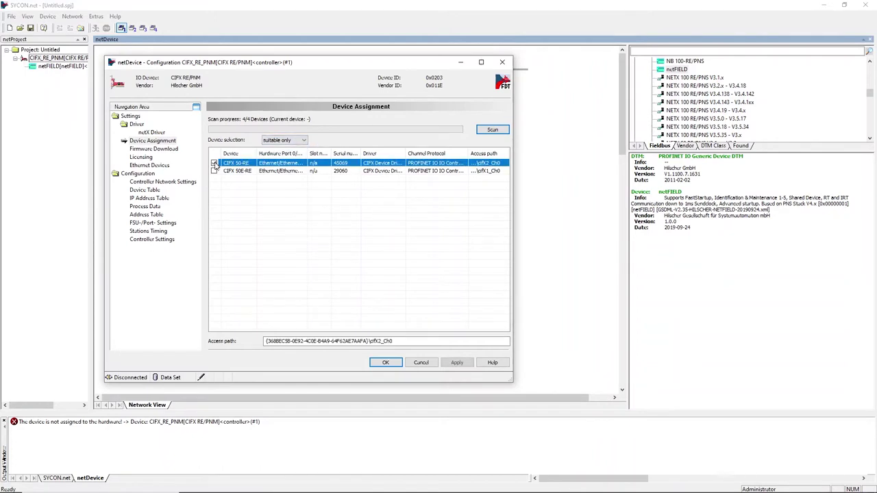
click(456, 363)
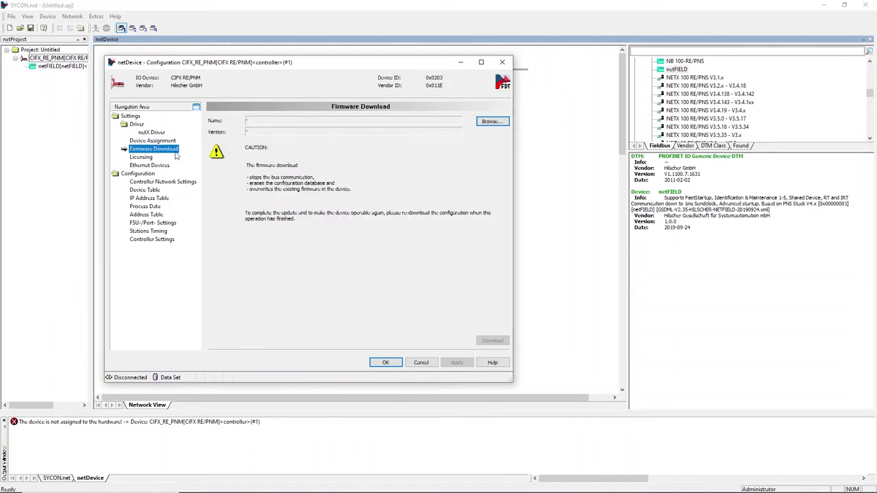
Download the firmware file cifXpnm.nxf from the Desktop to the CIFX controller
click(492, 122)
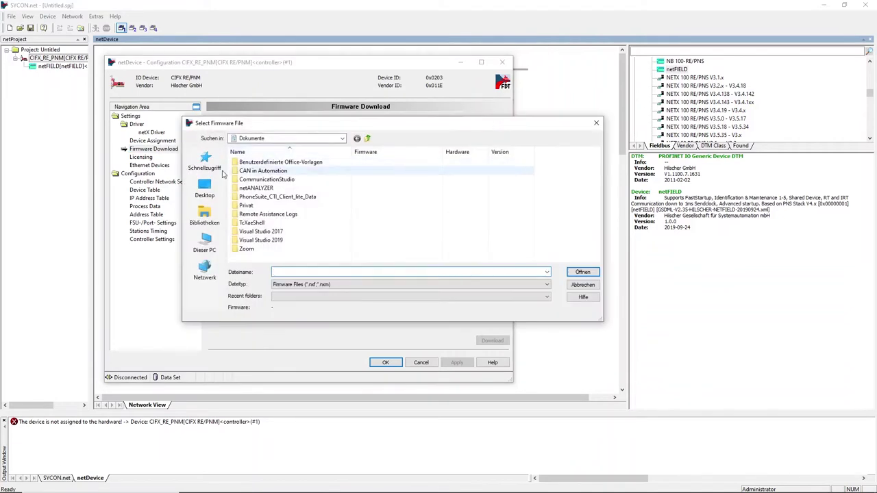
click(206, 189)
click(250, 215)
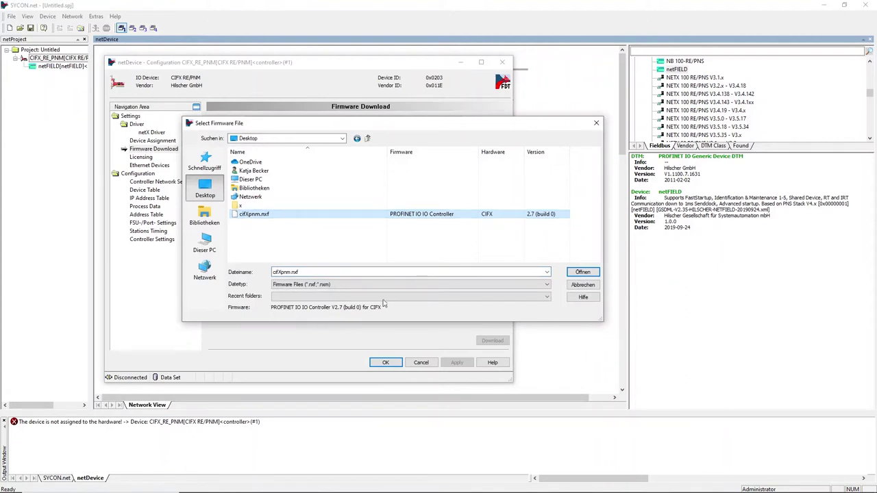
click(584, 272)
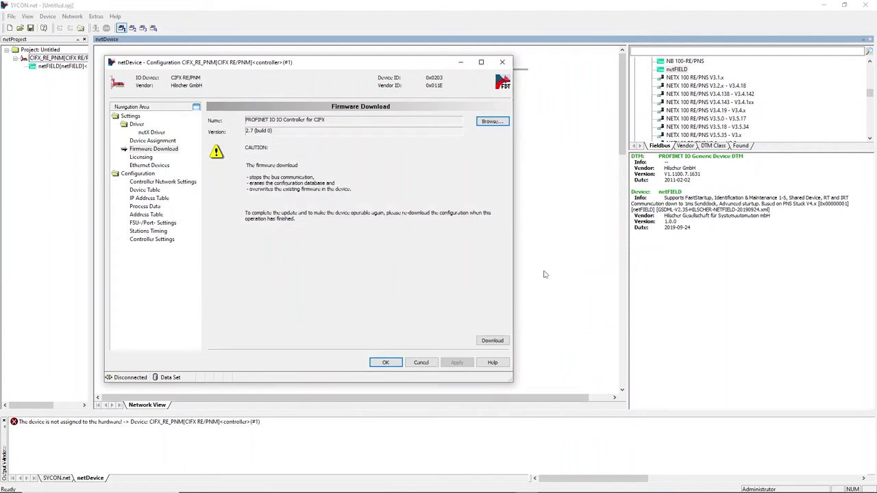
click(485, 341)
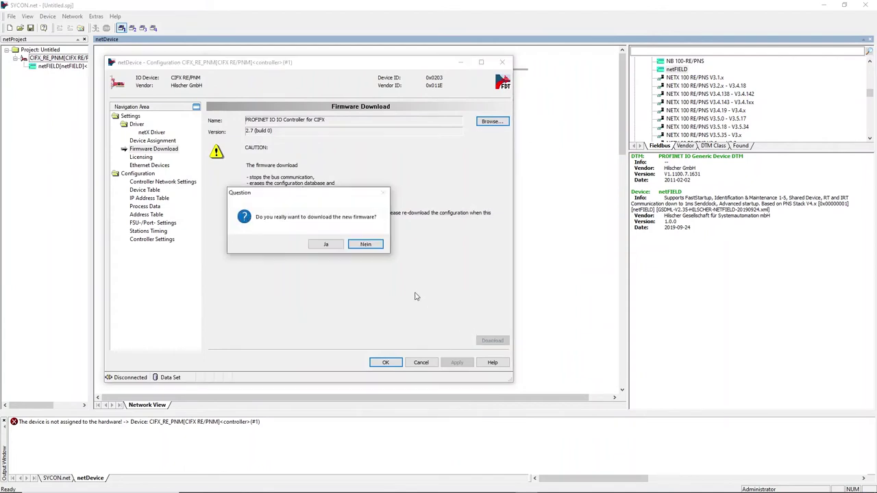
click(326, 245)
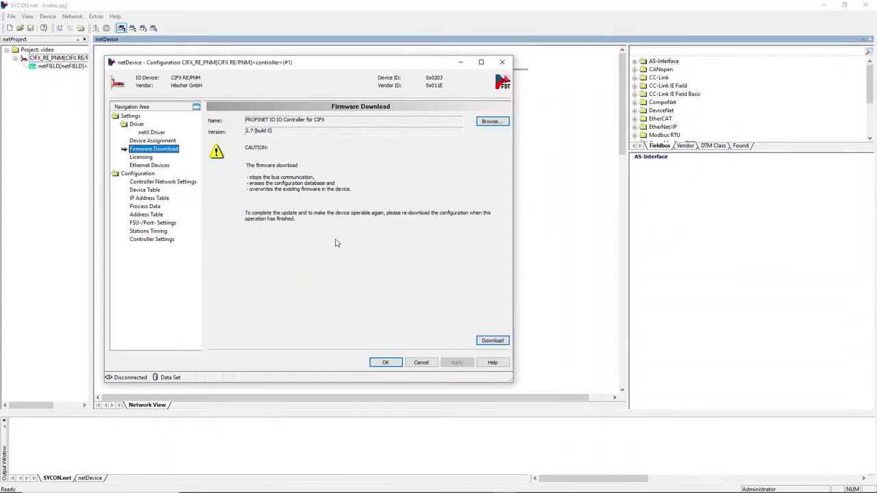
Review the controller's network settings, device table, IP address table and controller settings, and close the configuration with the values accepted
click(162, 183)
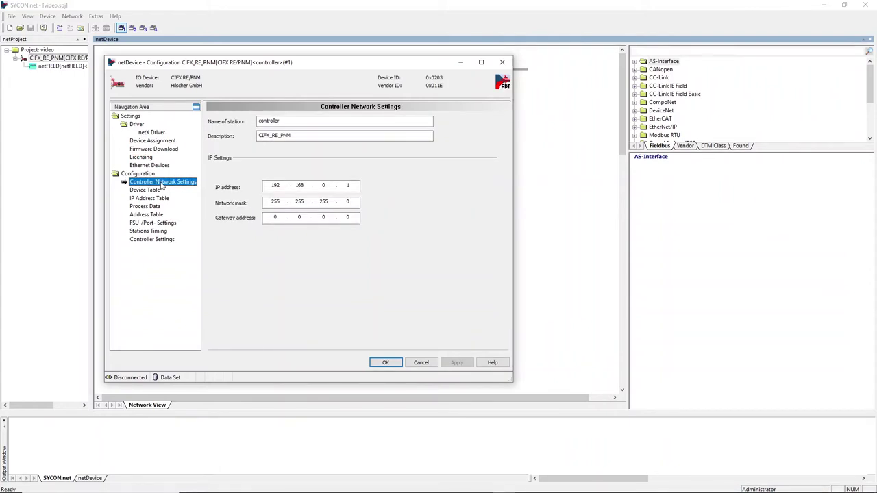
double_click(348, 185)
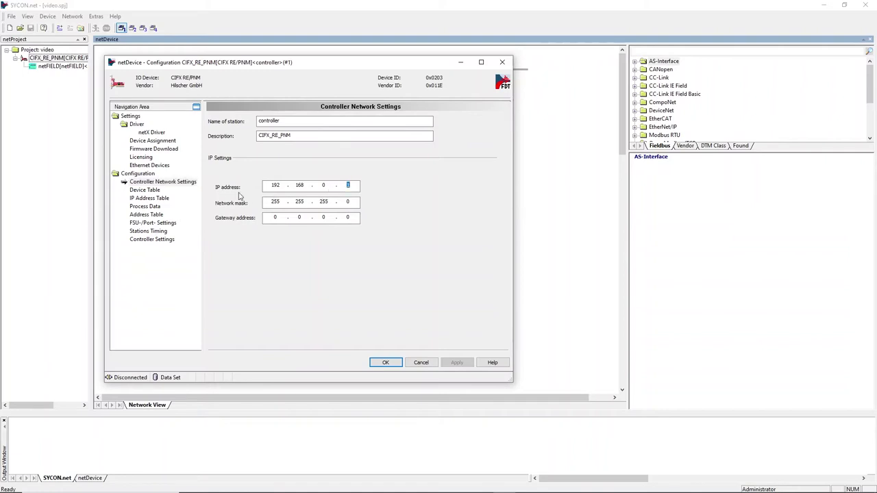
click(147, 192)
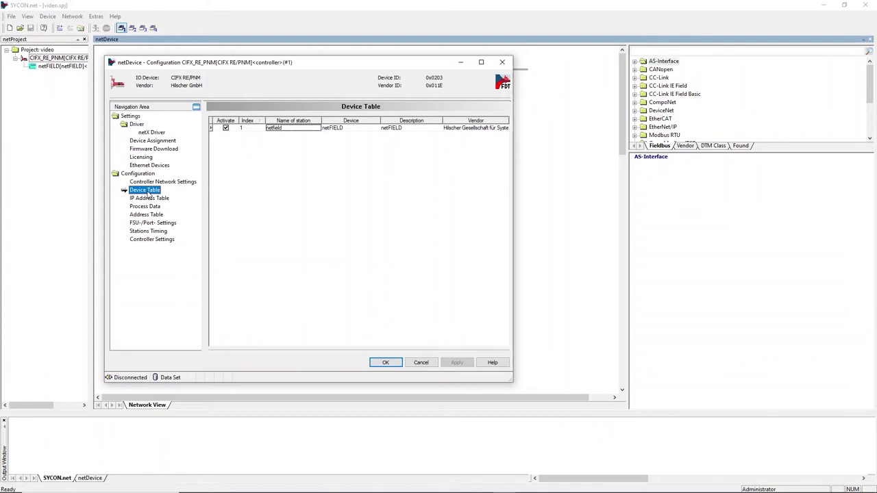
click(289, 129)
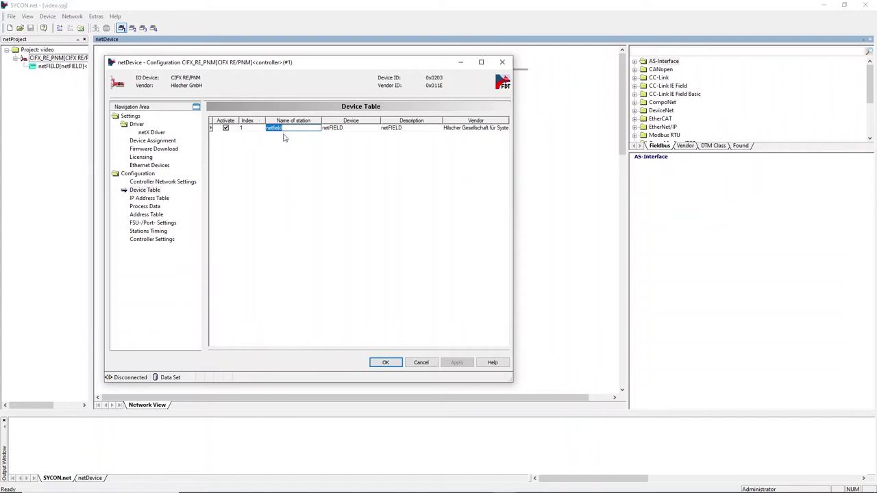
click(154, 199)
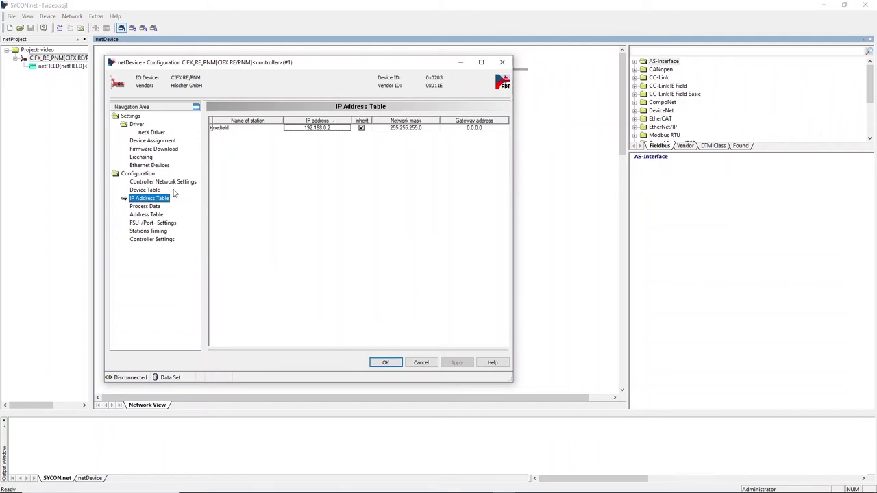
click(327, 130)
click(327, 130)
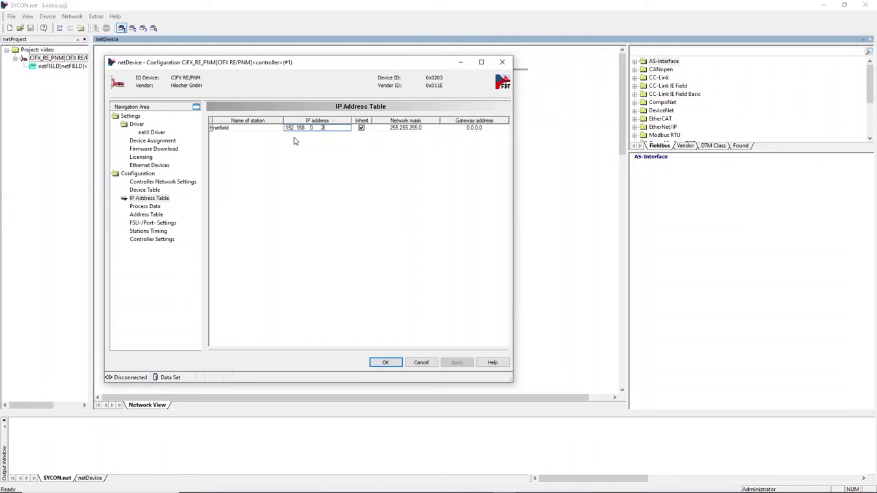
click(155, 241)
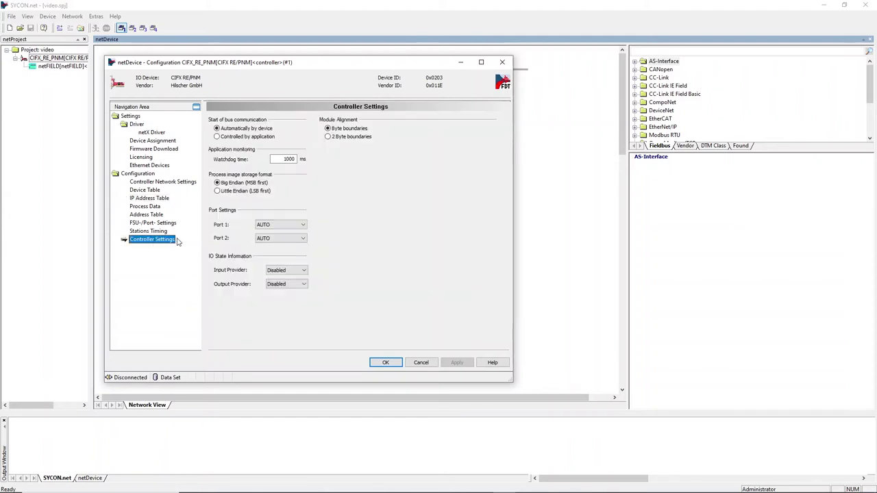
click(385, 363)
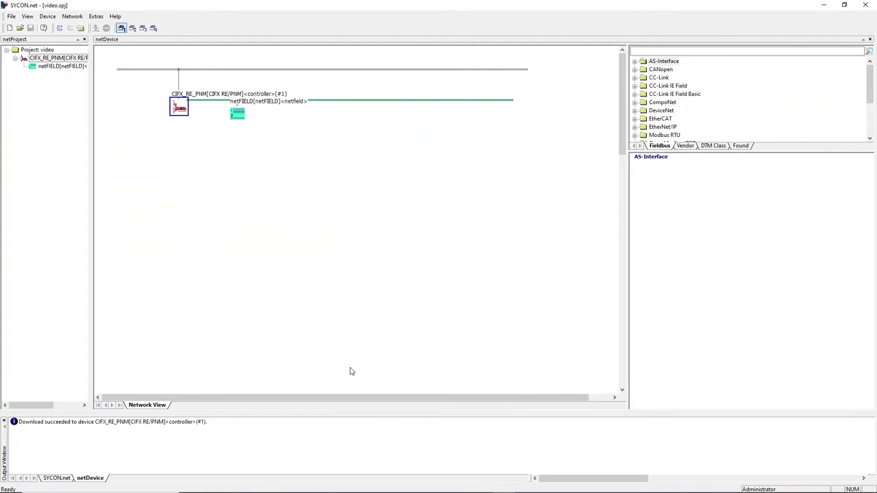
Download the configuration to the CIFX RE/PNM controller and agree to interrupting bus communication
right_click(174, 103)
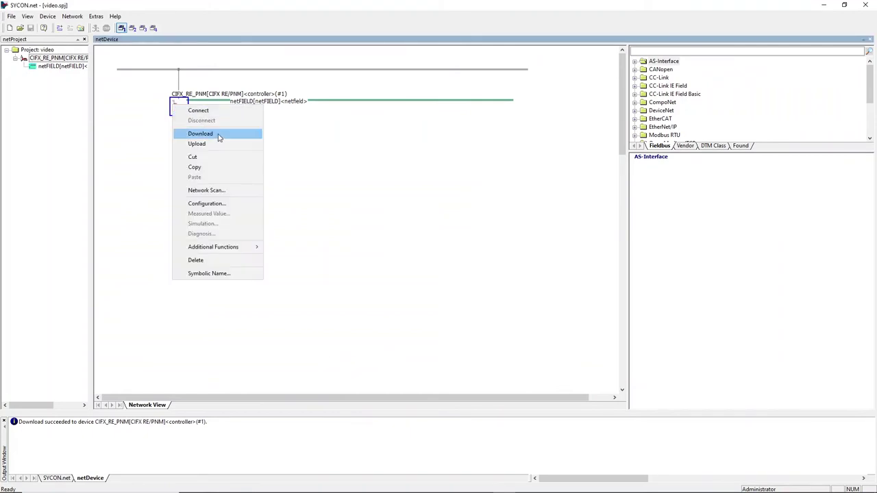
click(219, 137)
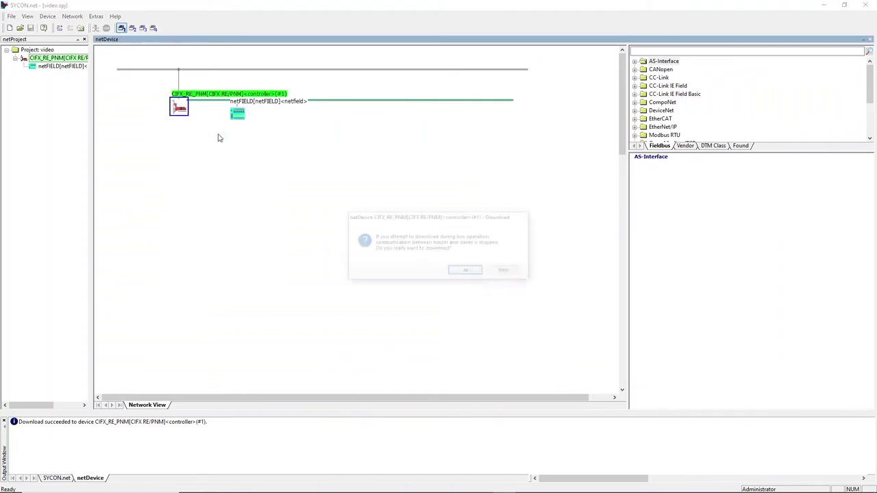
click(466, 271)
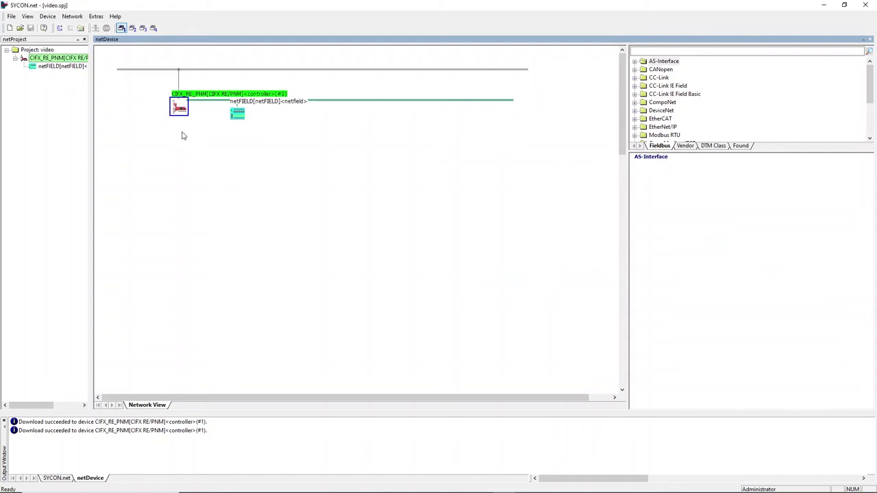
Open the CIFX controller's diagnosis and examine the detailed station diagnosis entry of the netfield device
right_click(177, 104)
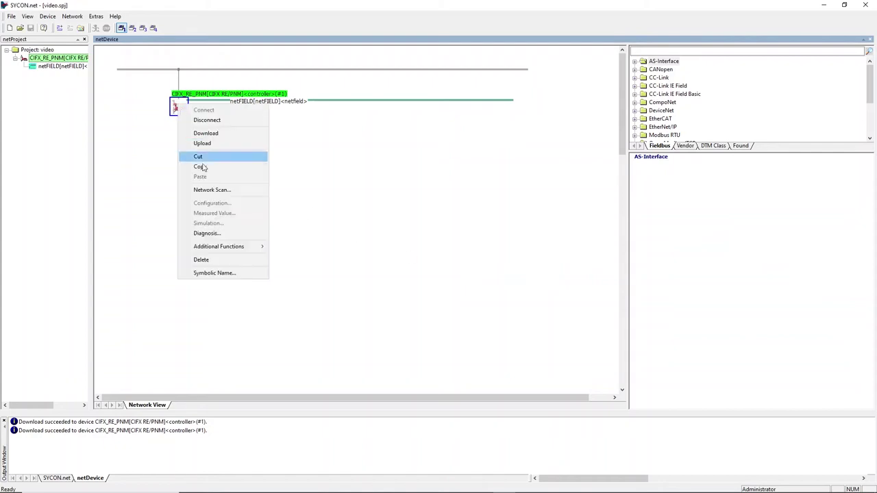
click(217, 234)
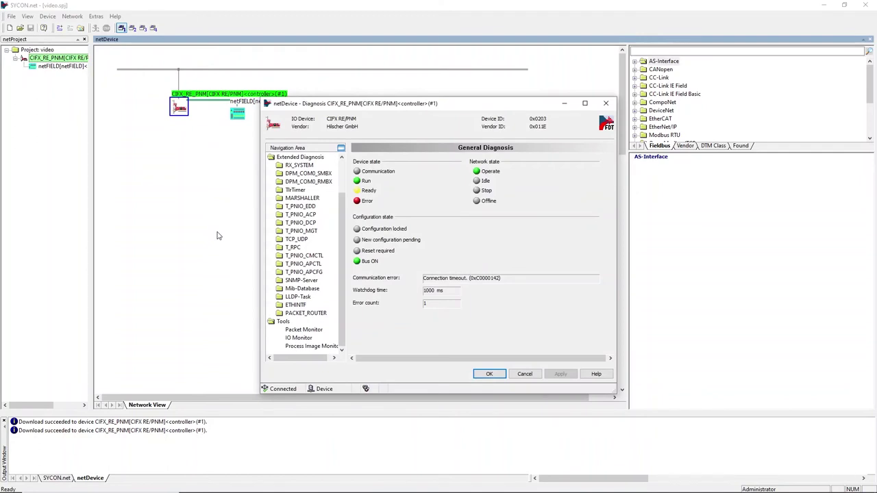
drag(341, 218, 342, 187)
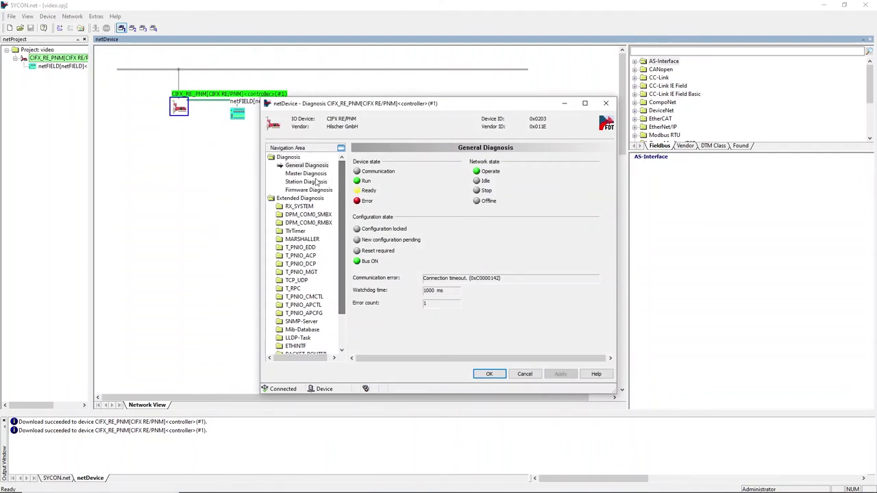
click(315, 182)
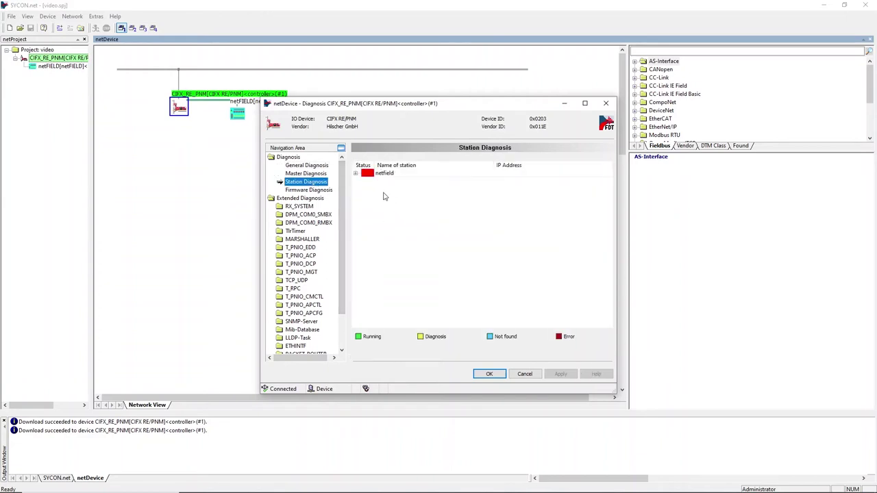
click(356, 174)
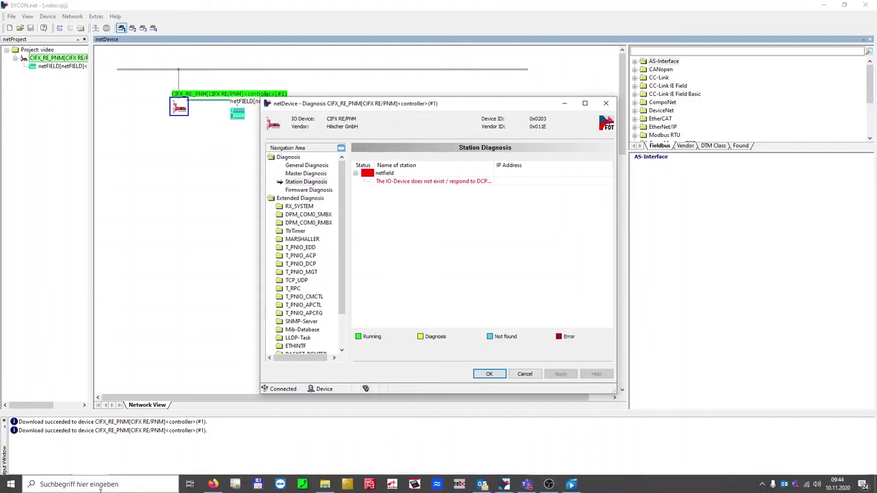
Switch to the Ethernet Device Configuration tool, search for online devices and widen the device type column
click(102, 488)
text(ethernet)
key(Return)
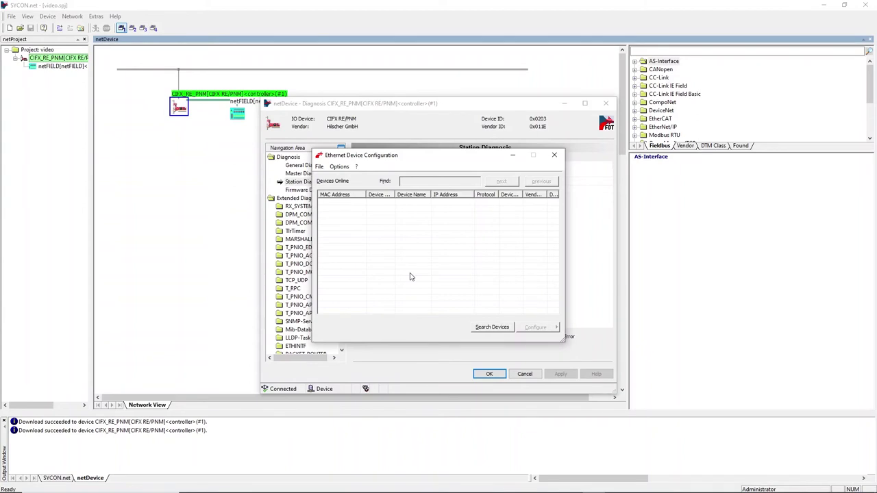
click(500, 330)
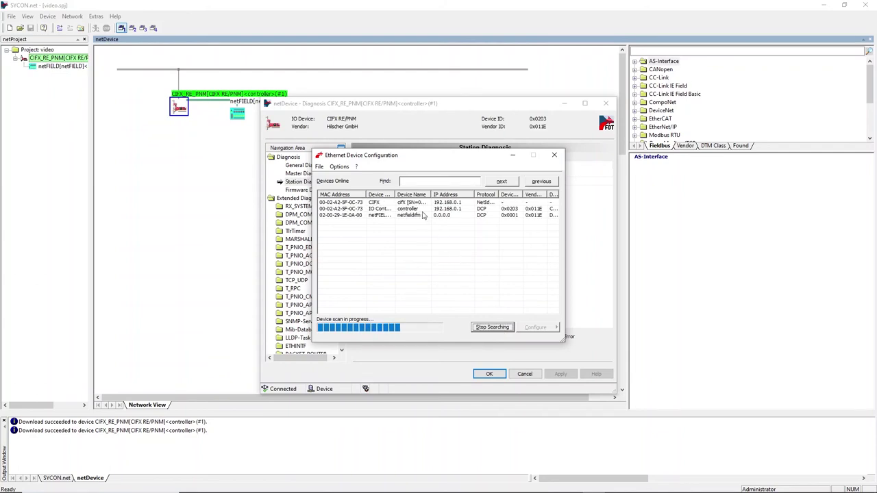
drag(395, 194, 404, 196)
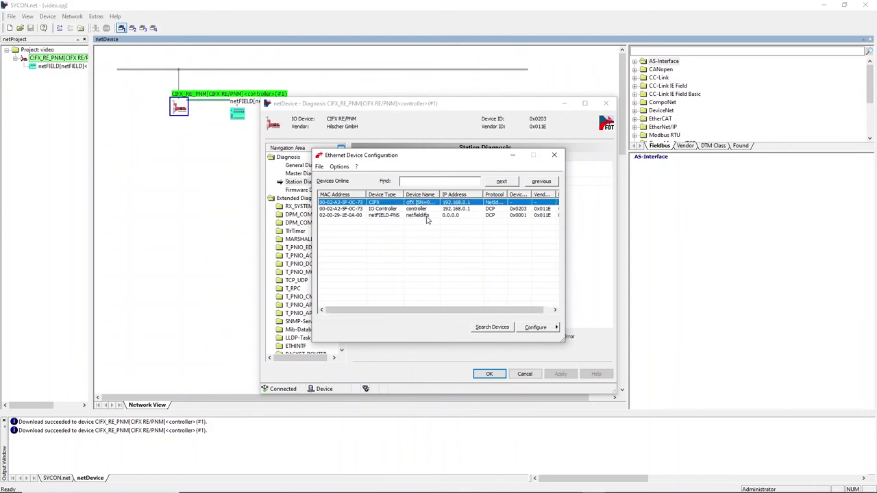
Set the netFIELD-PNS device's name of station to netfield, stored permanently
click(426, 217)
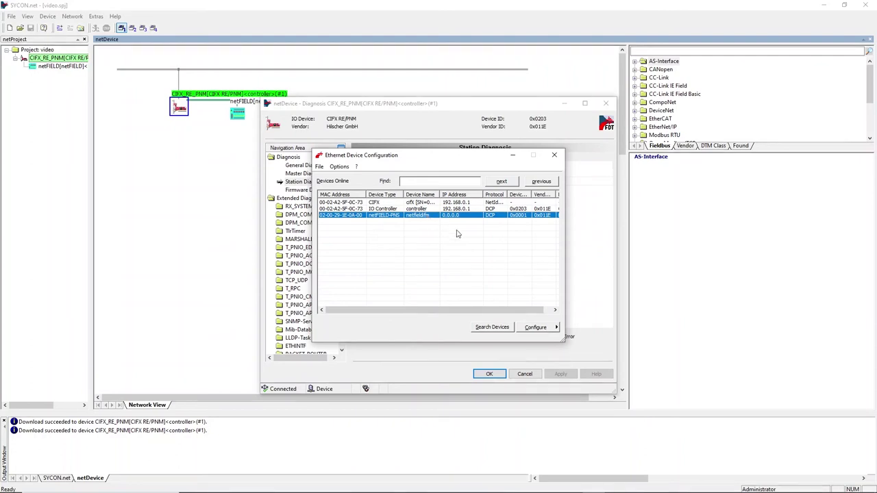
click(536, 327)
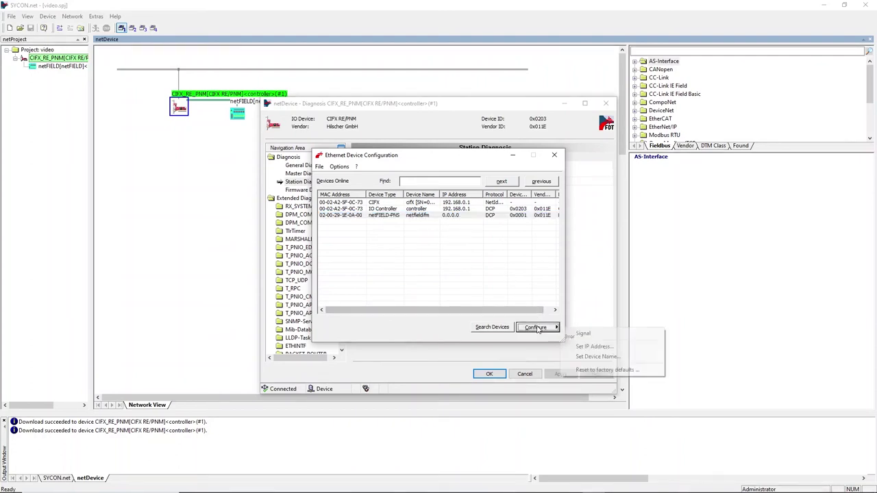
click(598, 357)
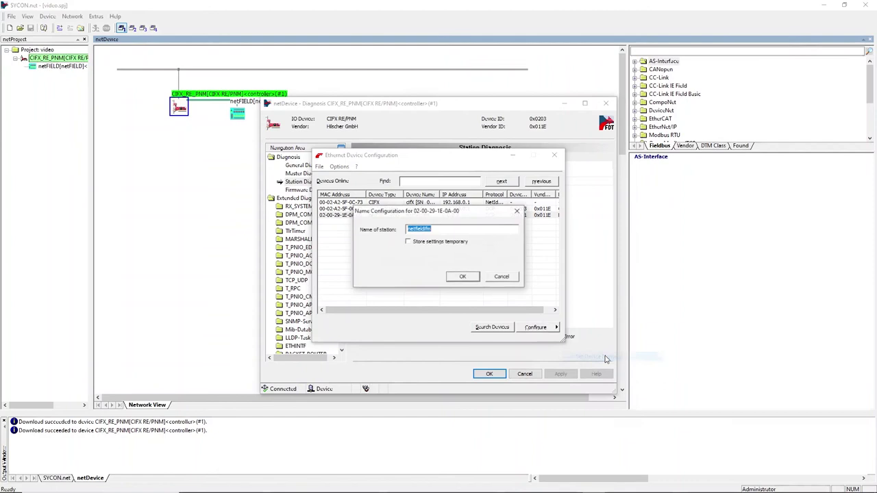
click(444, 228)
key(BackSpace)
key(BackSpace)
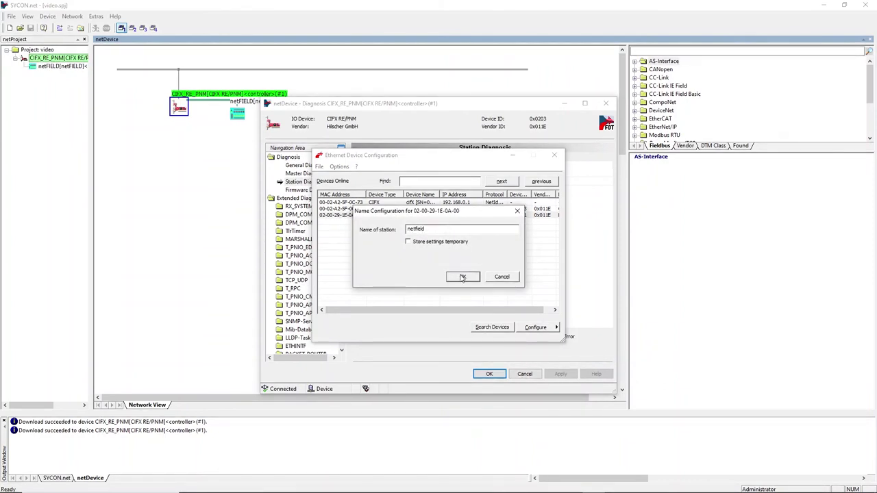
click(463, 277)
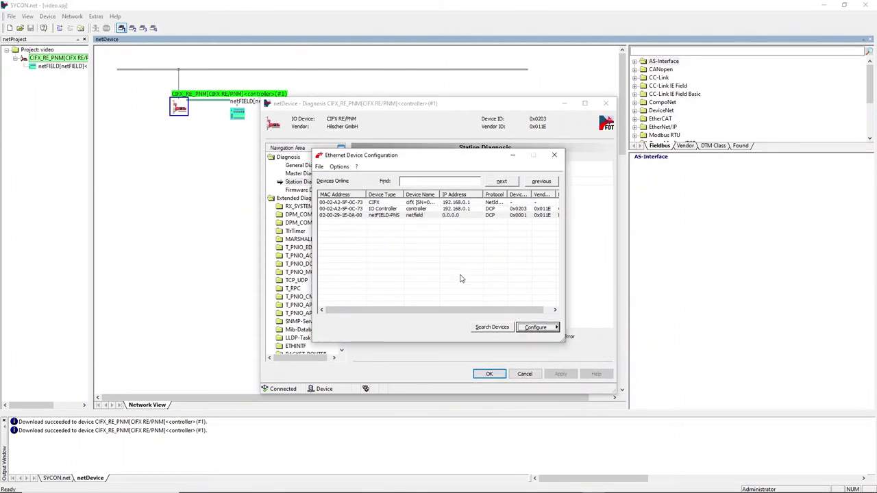
Search the online devices again to check the netFIELD's IP address, close the tool, and recheck the controller's general and station diagnosis
click(492, 327)
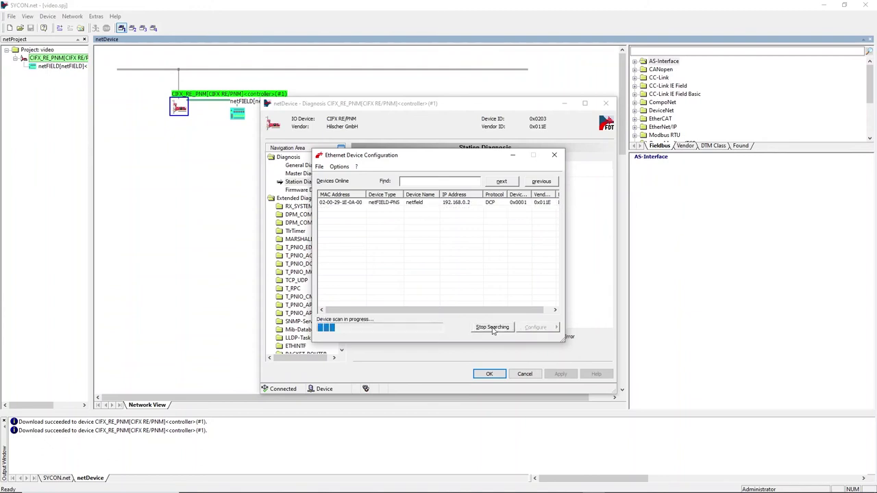
click(472, 215)
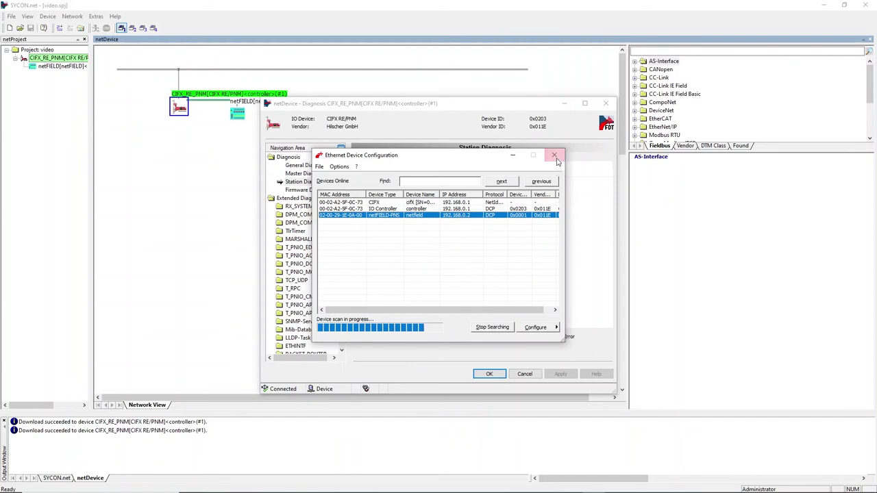
key(Escape)
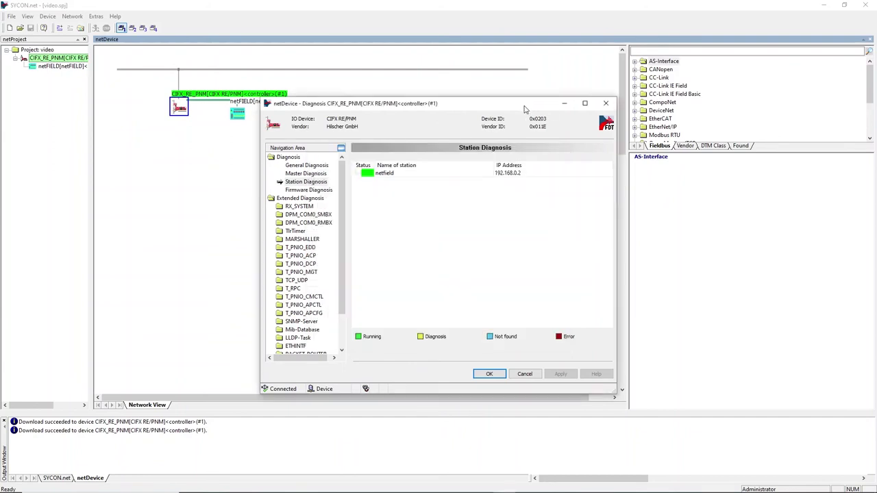
click(307, 166)
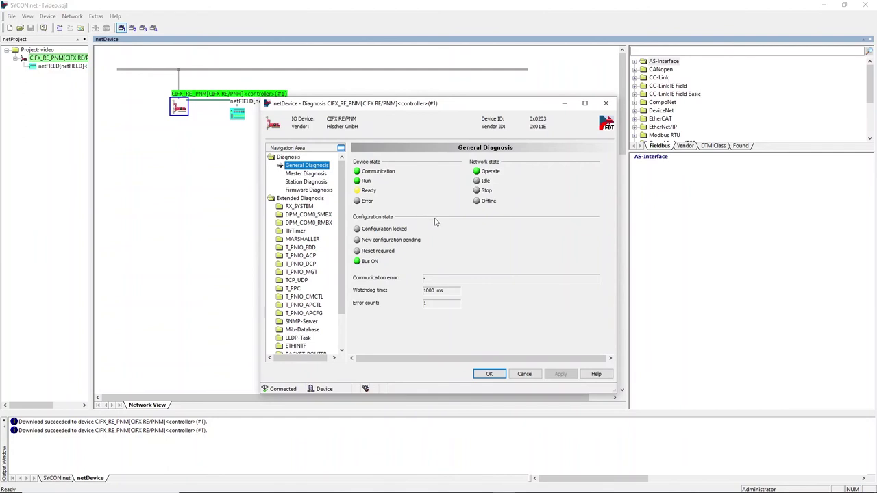
click(305, 182)
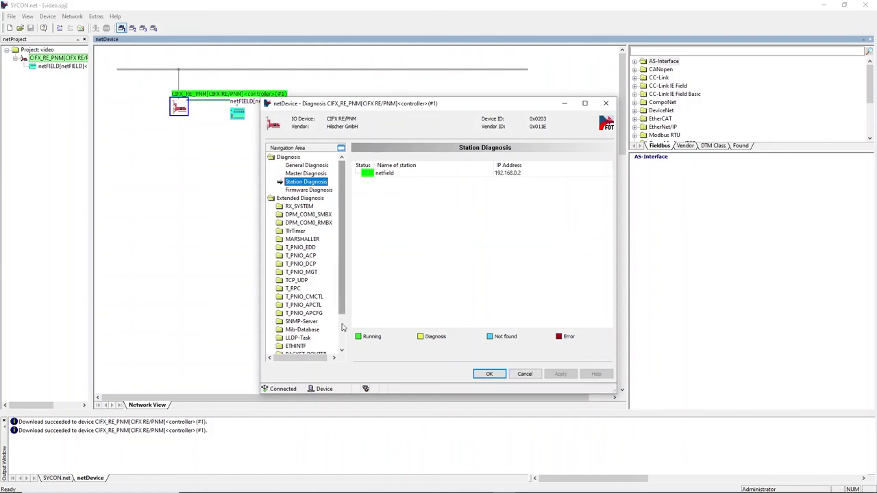
In the IO Monitor, set output byte 0002 to 14, byte 000F to 02 and byte 000D to 01
scroll(330, 346, down, 2)
click(302, 339)
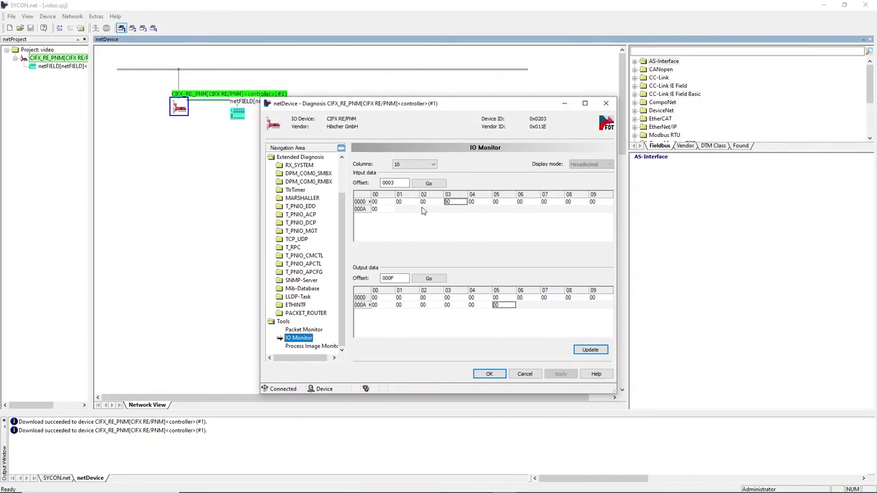
click(428, 299)
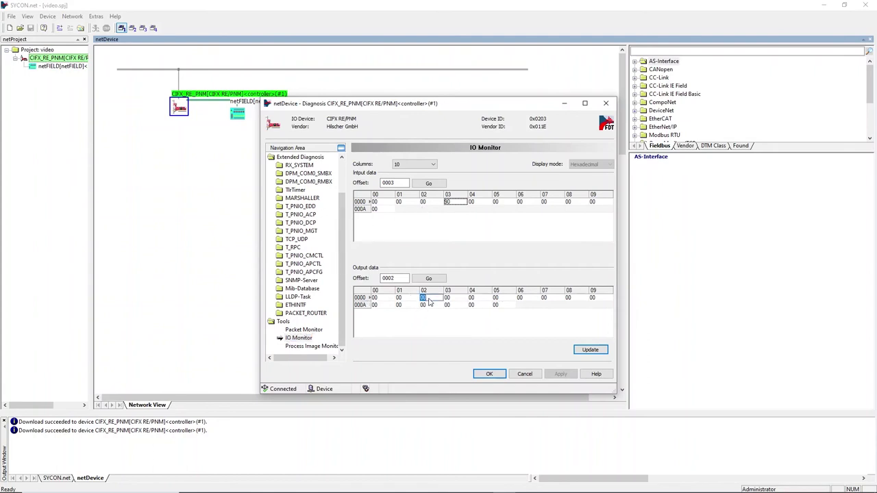
text(14)
click(501, 307)
text(2)
click(457, 305)
text(1)
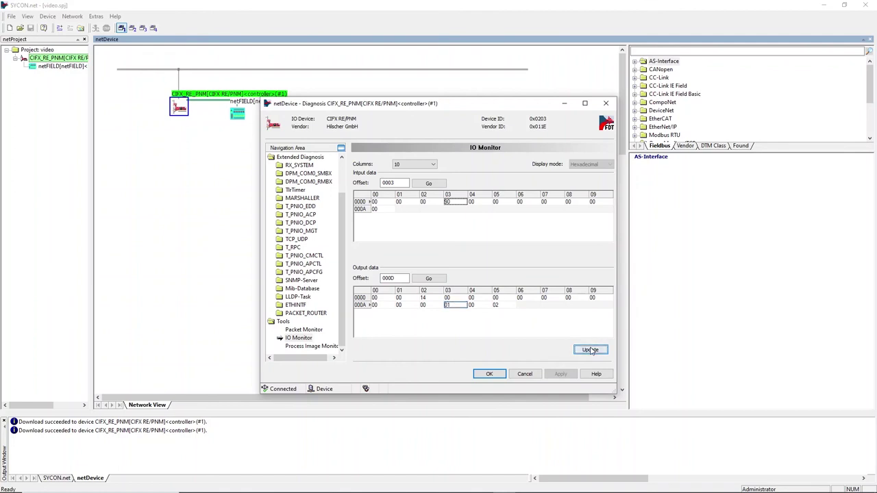
Set output byte 000E to 01 and update the output data
click(480, 305)
text(1)
click(581, 350)
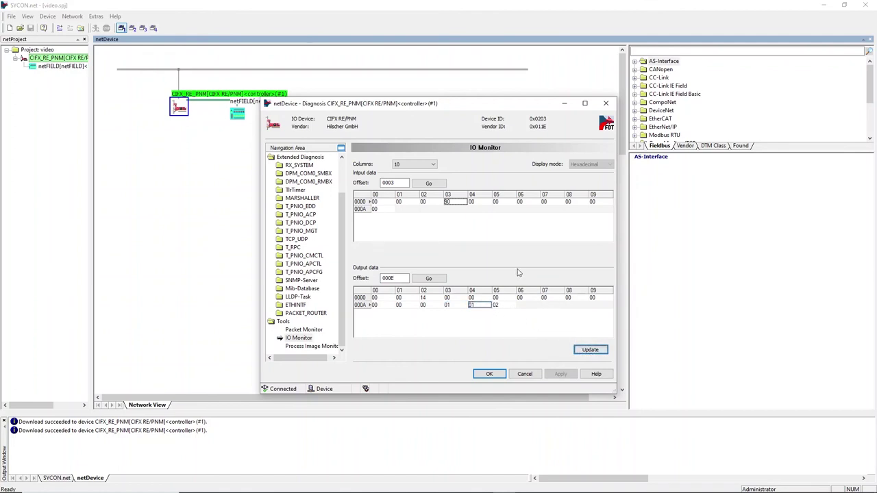